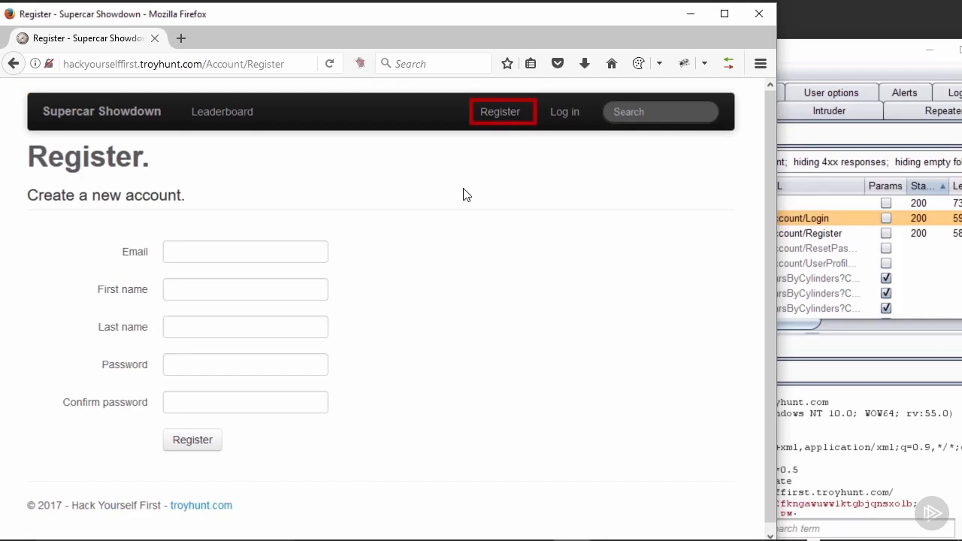
# Step: Log in to Supercar Showdown with the saved email suggestion and the account password
pyautogui.click(576, 113)
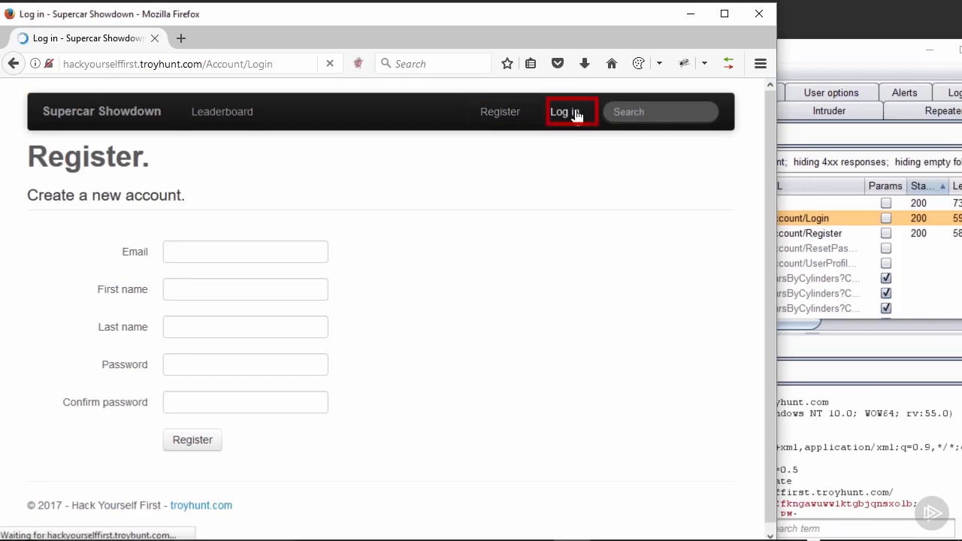
pyautogui.click(257, 253)
pyautogui.write('joe')
pyautogui.click(221, 276)
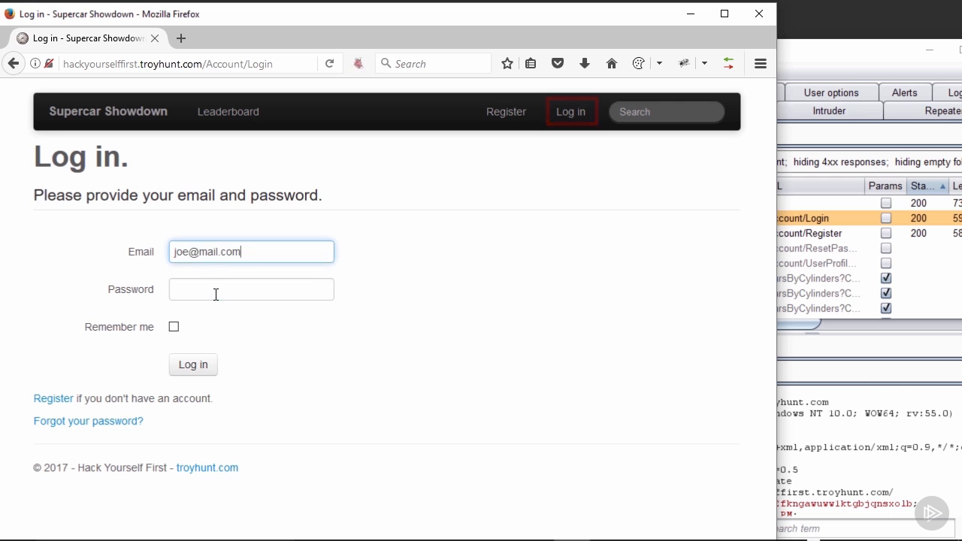
pyautogui.click(215, 292)
pyautogui.click(195, 368)
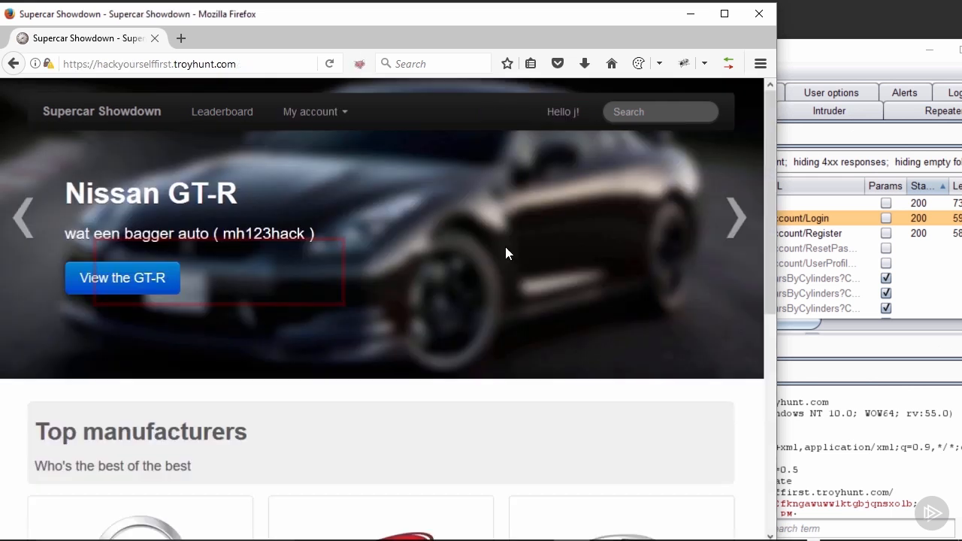
# Step: In Proxy HTTP history, inspect row 27 (POST /Account/Login), then row 28 (GET /)
pyautogui.moveTo(795, 55); pyautogui.dragTo(676, 46)
pyautogui.click(384, 93)
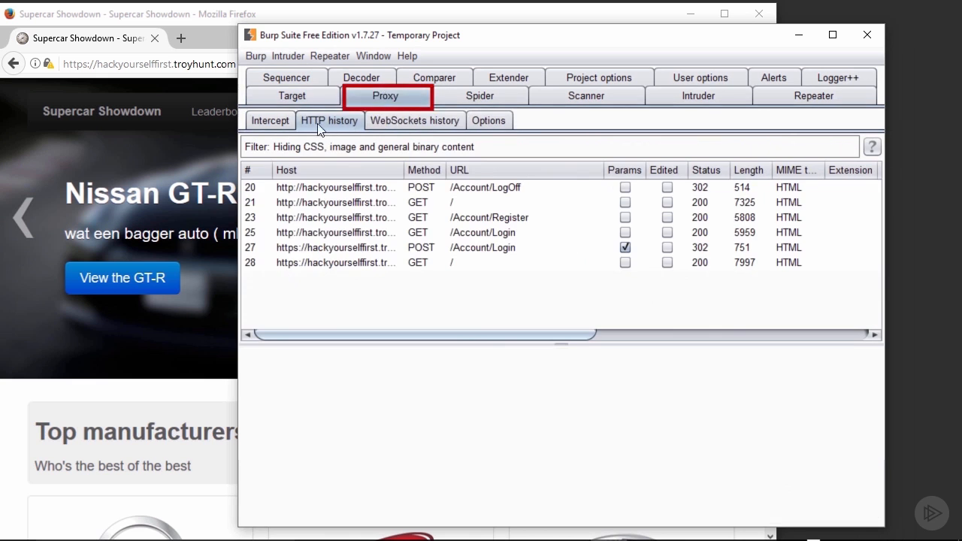
pyautogui.click(426, 250)
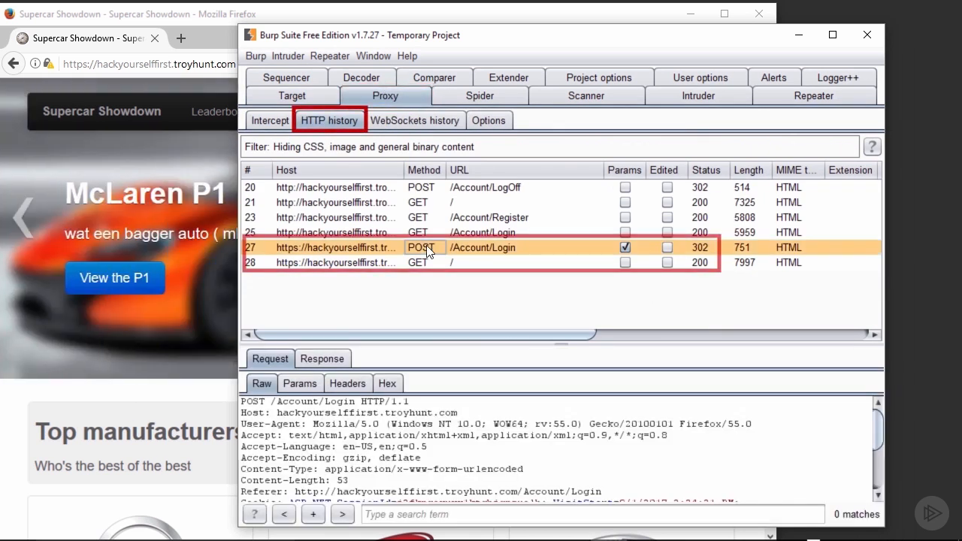
pyautogui.click(425, 263)
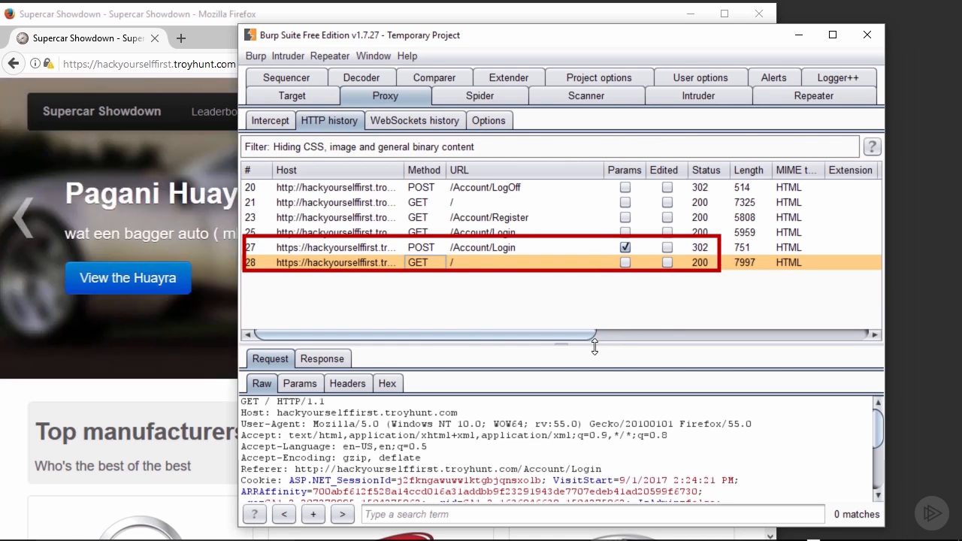
# Step: Enlarge the Request panel until the GET / Cookie header shows IsAdmin=false and AuthCookie
pyautogui.moveTo(594, 338); pyautogui.dragTo(587, 309)
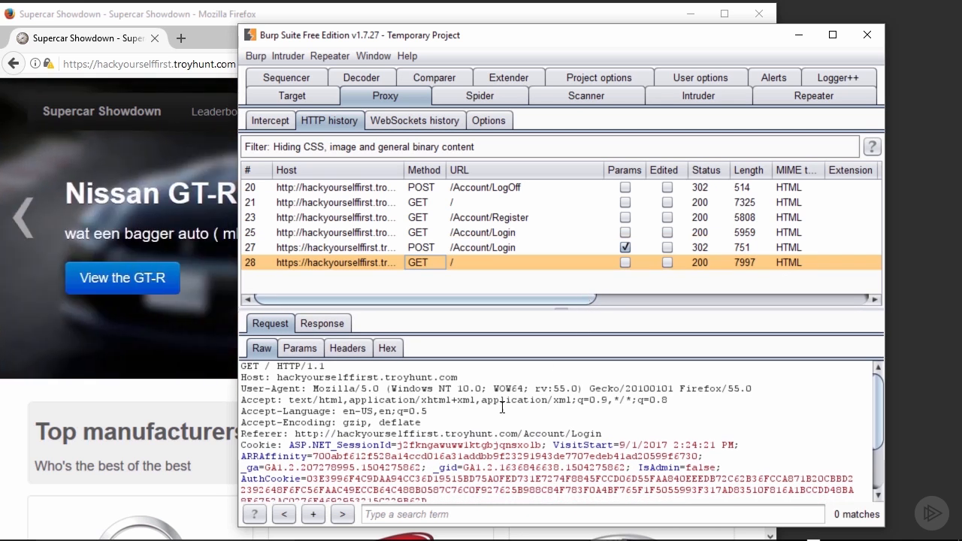
pyautogui.moveTo(540, 306); pyautogui.dragTo(536, 291)
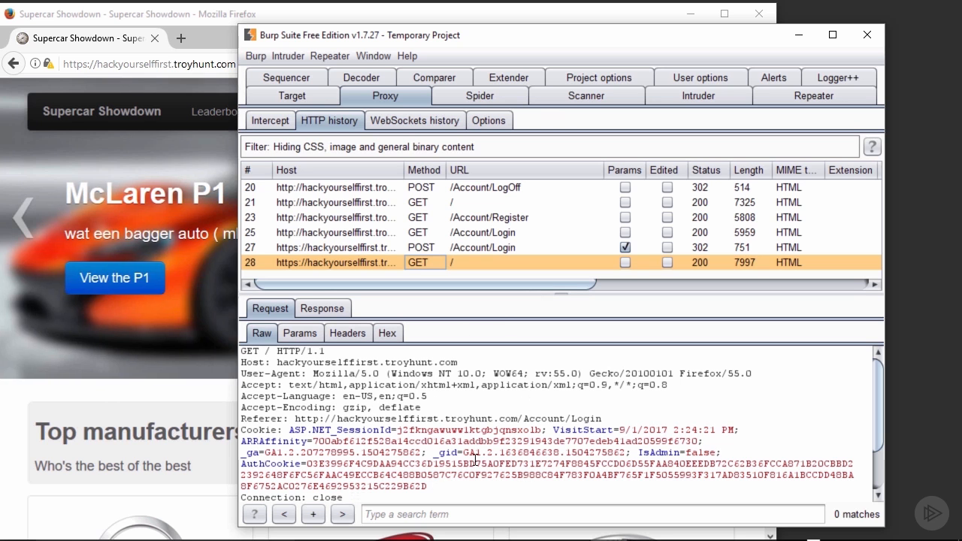
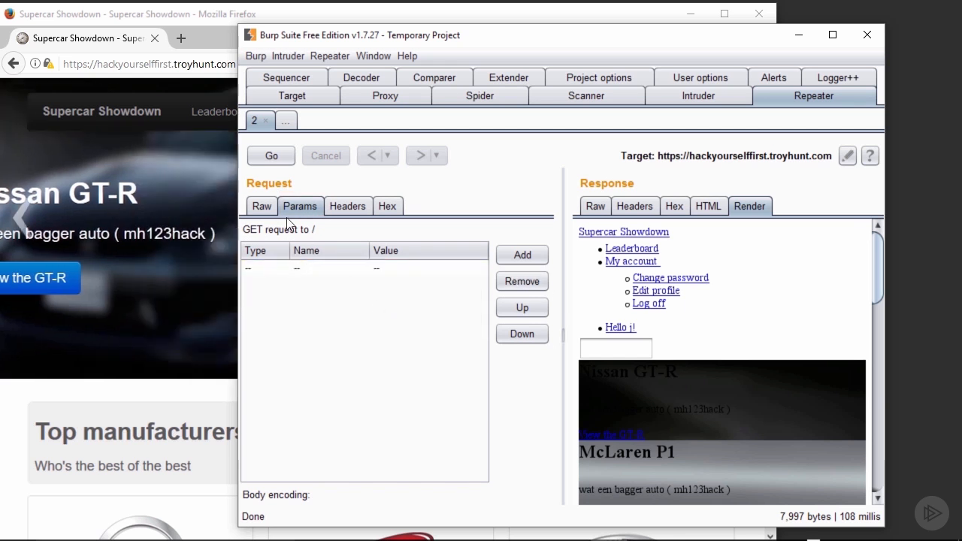
# Step: Resend the raw GET / request from Repeater and confirm the response shows Register and Log in links
pyautogui.click(261, 206)
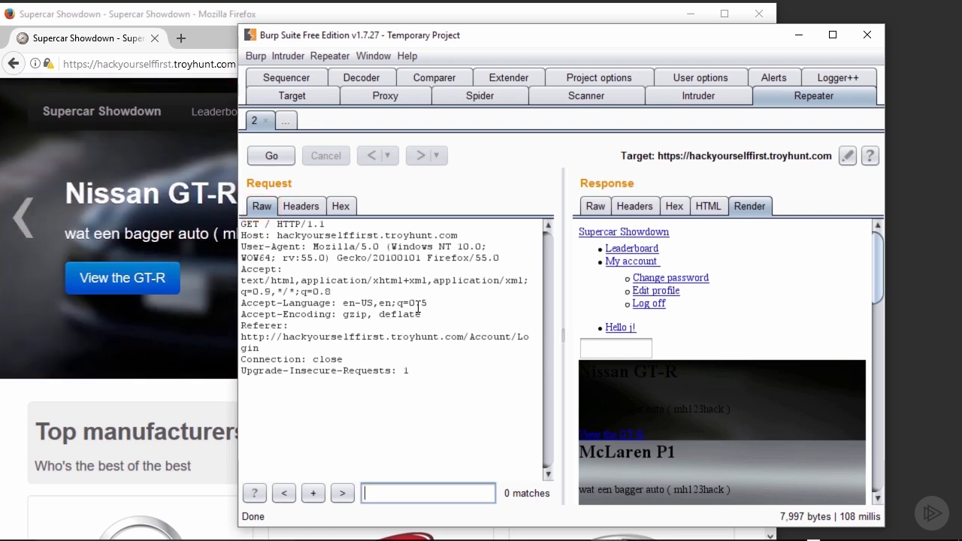
pyautogui.click(272, 157)
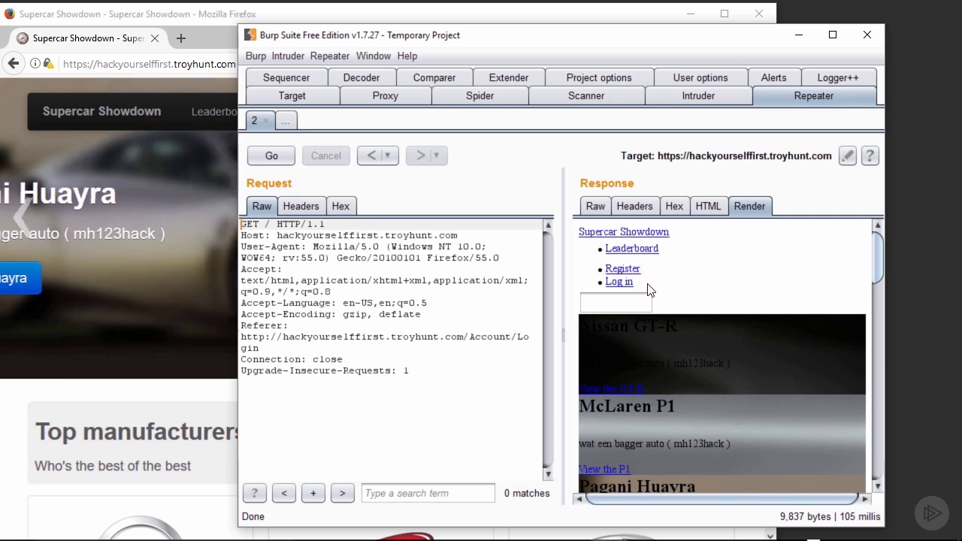
# Step: Add a new session handling rule in Project options and describe it as LogMeInHYF
pyautogui.click(575, 78)
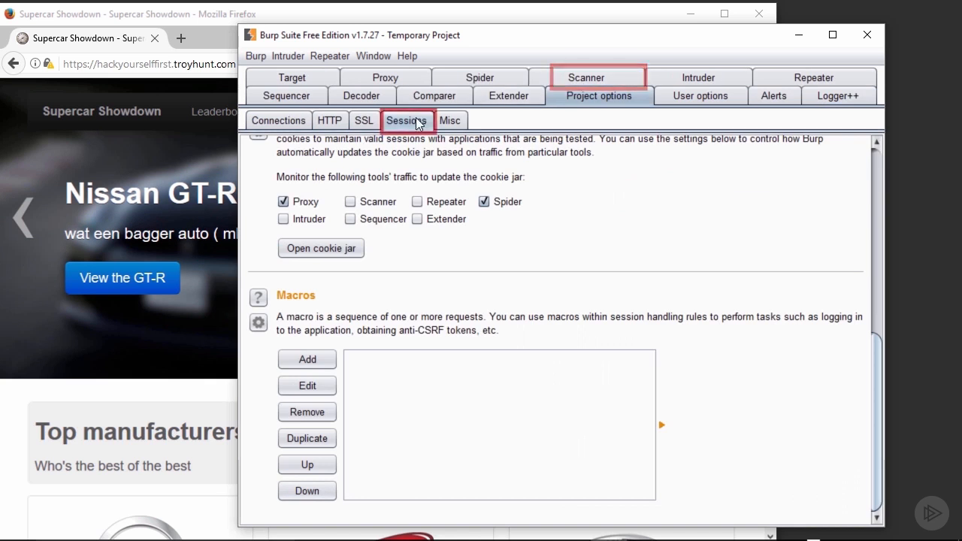
pyautogui.scroll(10, 302, 225)
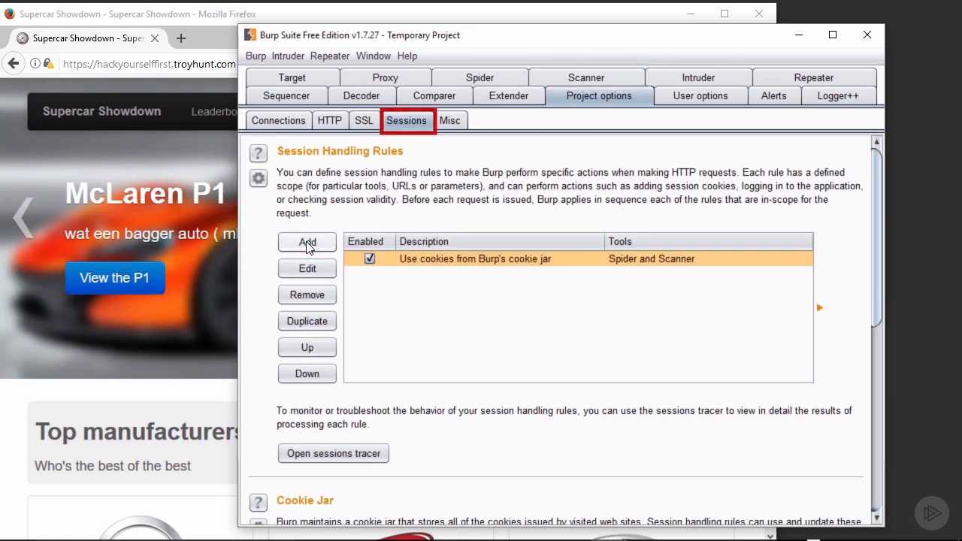
pyautogui.click(306, 244)
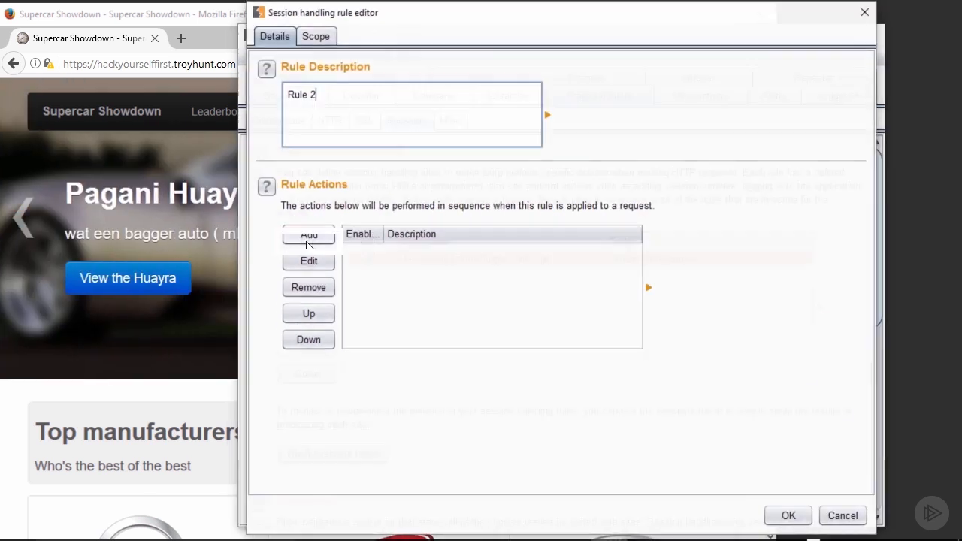
pyautogui.tripleClick(303, 94)
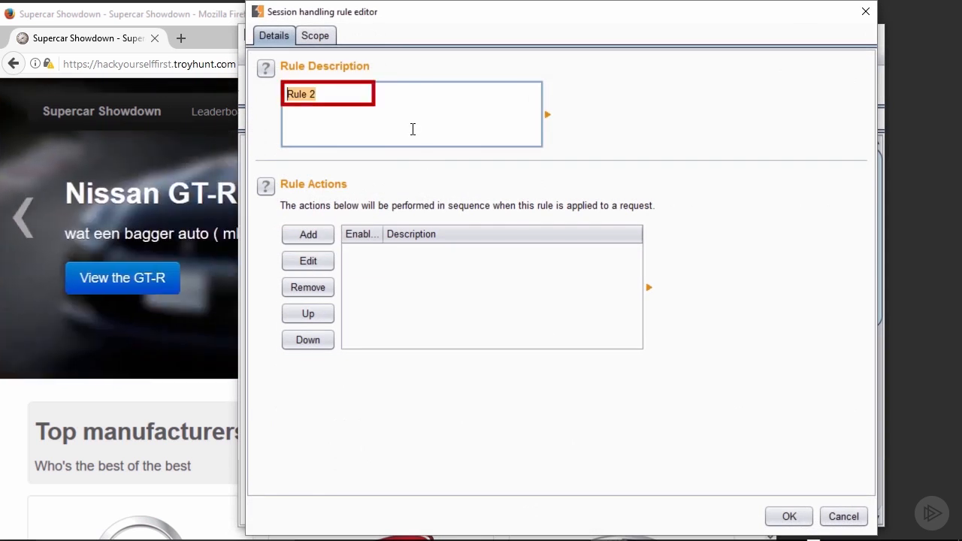
pyautogui.write('LogMeInHYF')
# Step: Give the LogMeInHYF rule a 'Run a macro' action and start creating a new macro
pyautogui.click(308, 235)
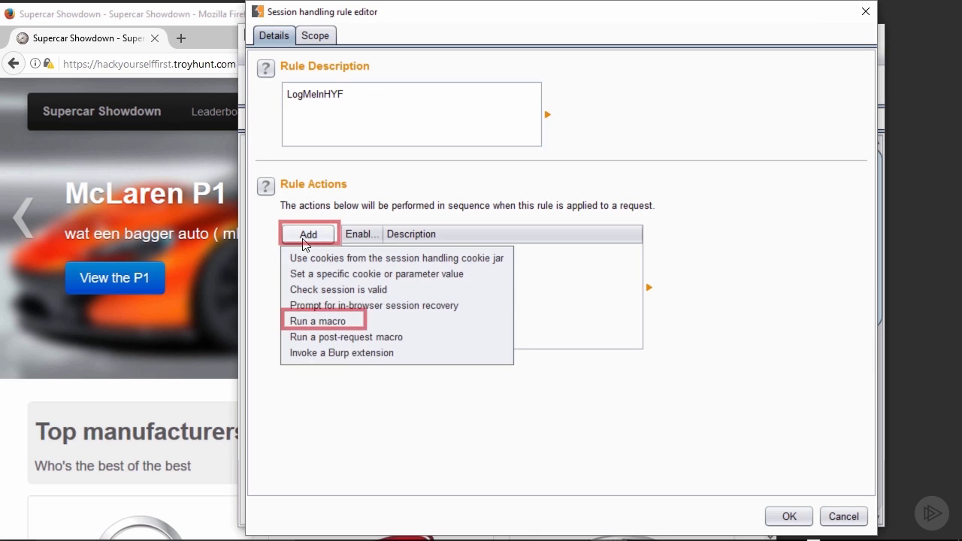
pyautogui.click(313, 323)
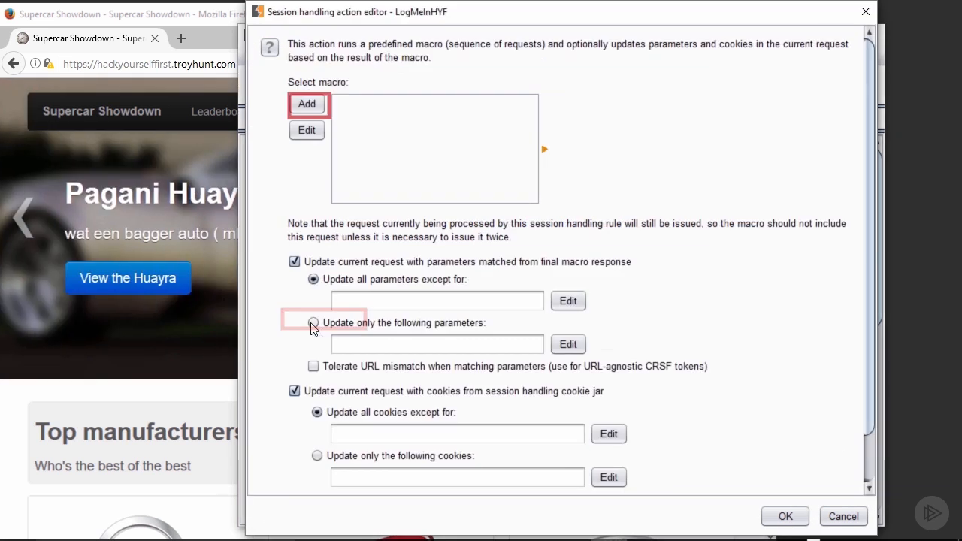
pyautogui.click(308, 103)
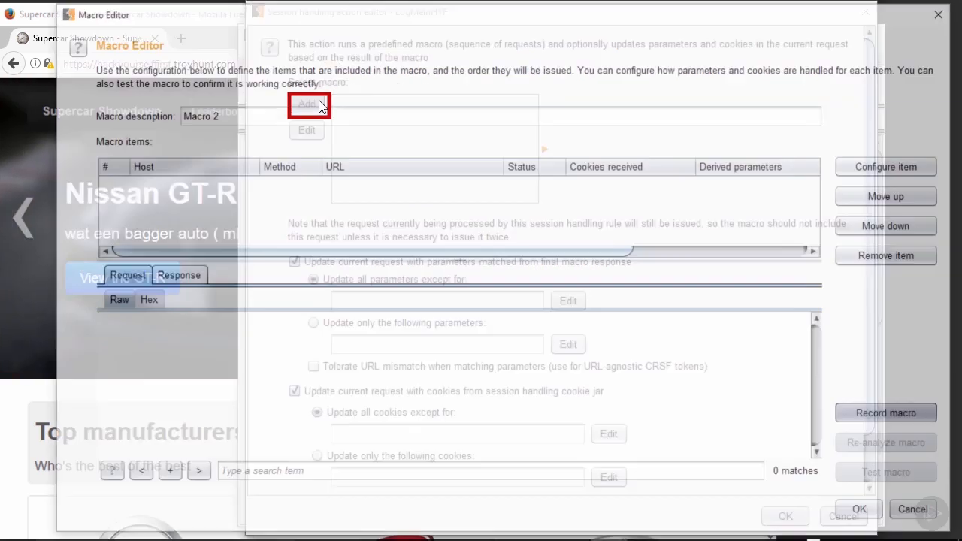
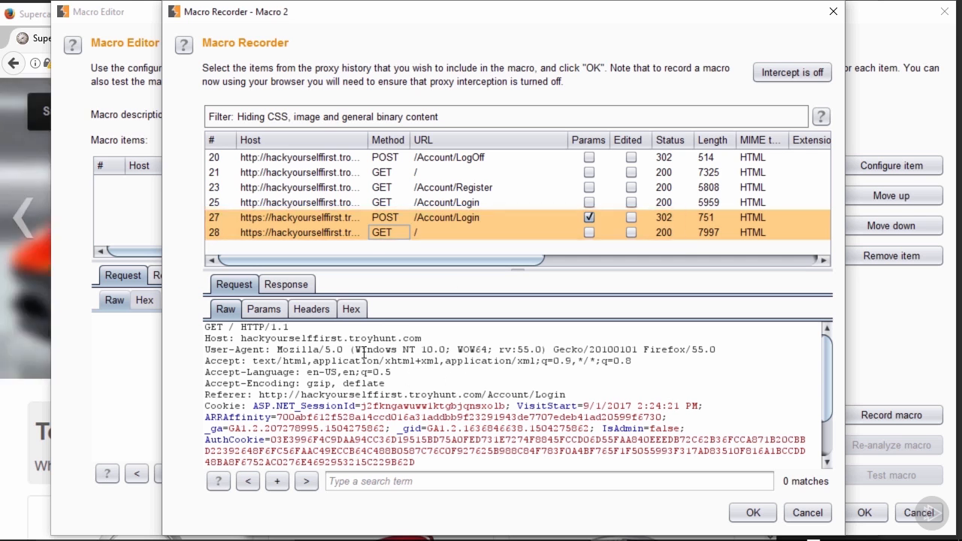
# Step: Add the POST /Account/Login and GET / requests to Macro 2 and open the login item's configuration
pyautogui.click(753, 513)
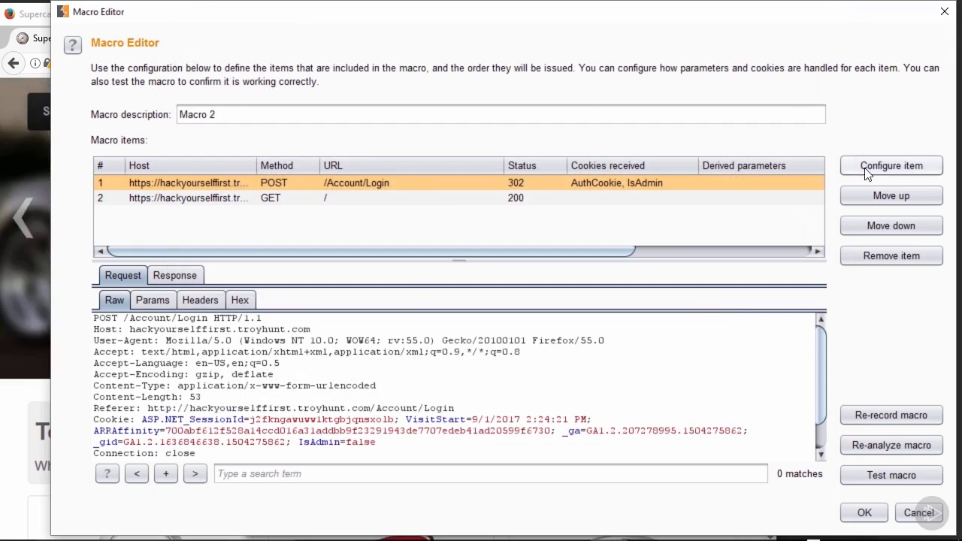
pyautogui.click(868, 173)
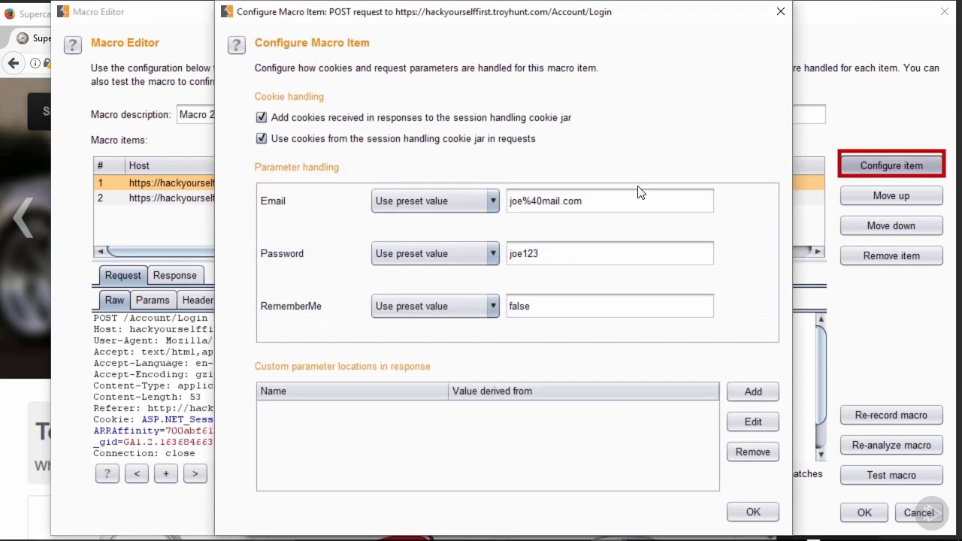
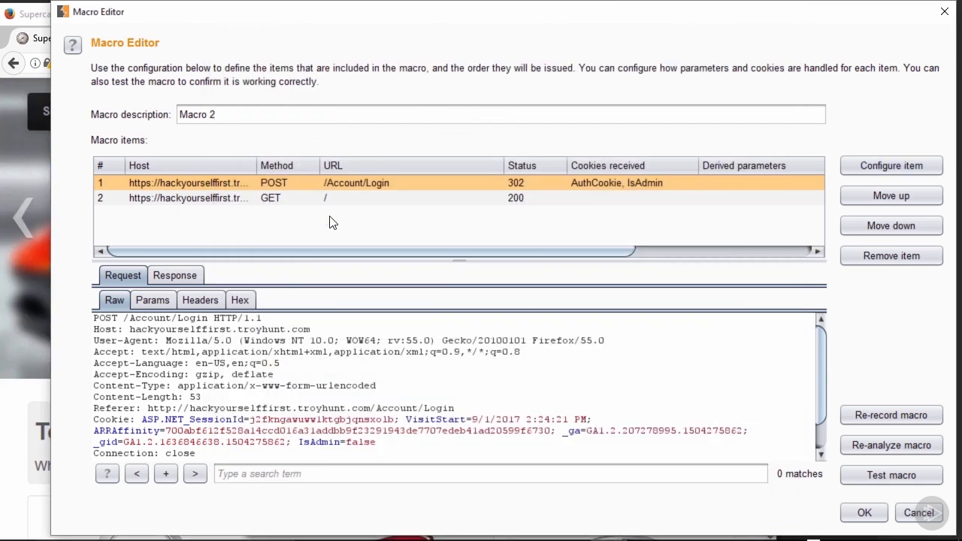
# Step: Review the GET / step's cookie handling settings, then start a test run of Macro 2
pyautogui.click(276, 200)
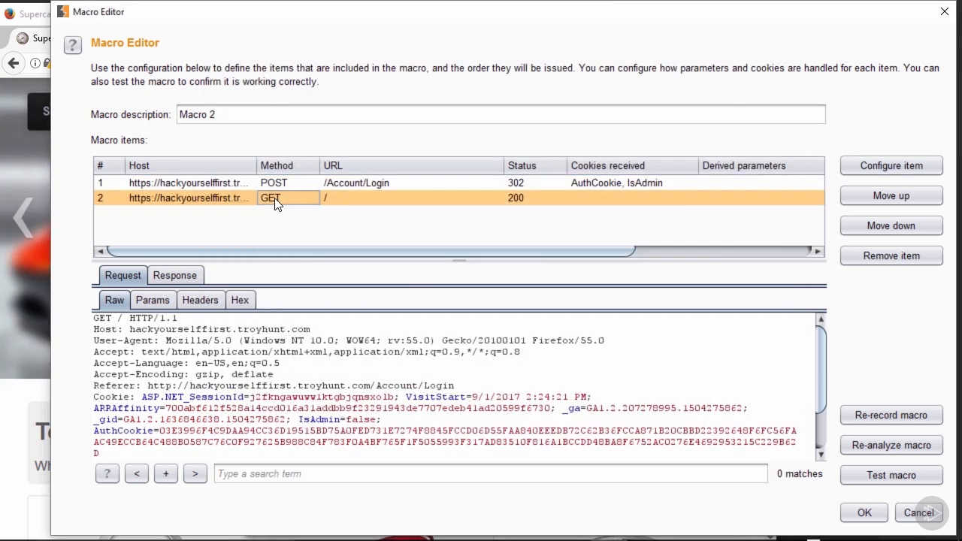
pyautogui.click(865, 167)
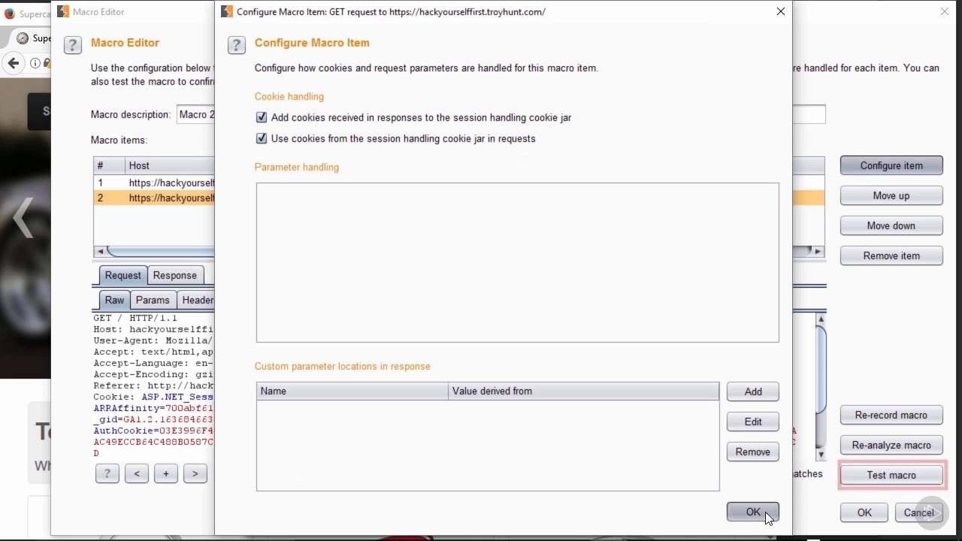
pyautogui.click(753, 512)
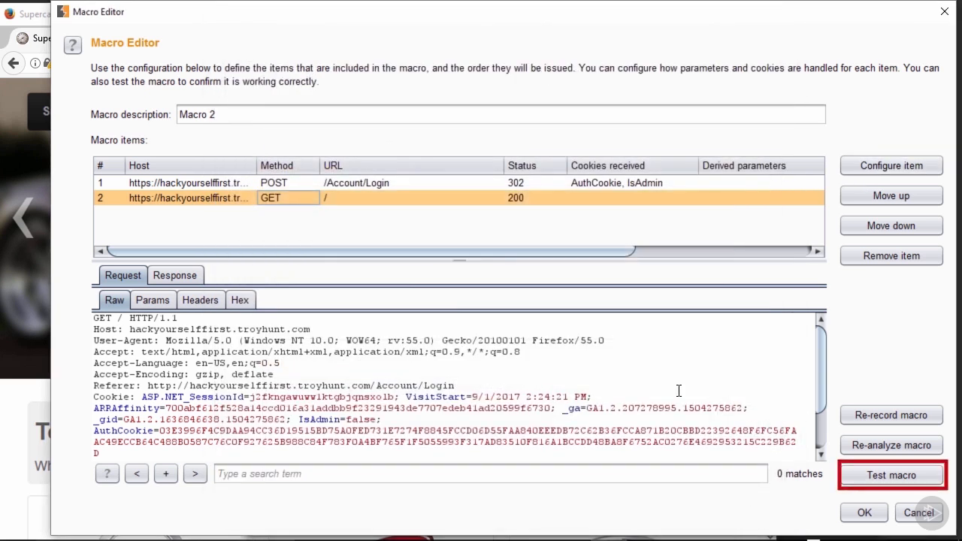
pyautogui.click(878, 474)
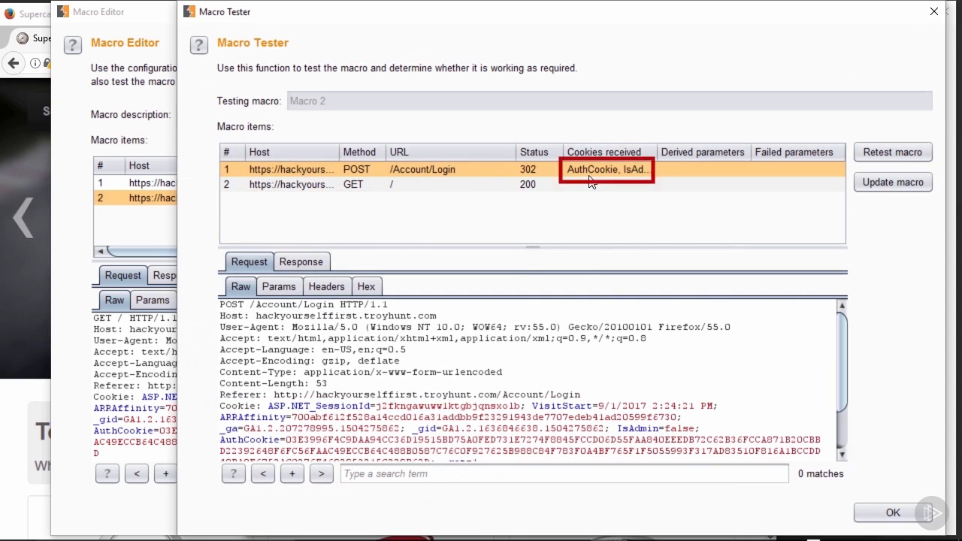
# Step: Confirm the rendered GET / response in Macro Tester shows a logged-in page
pyautogui.click(348, 187)
pyautogui.click(299, 261)
pyautogui.click(383, 290)
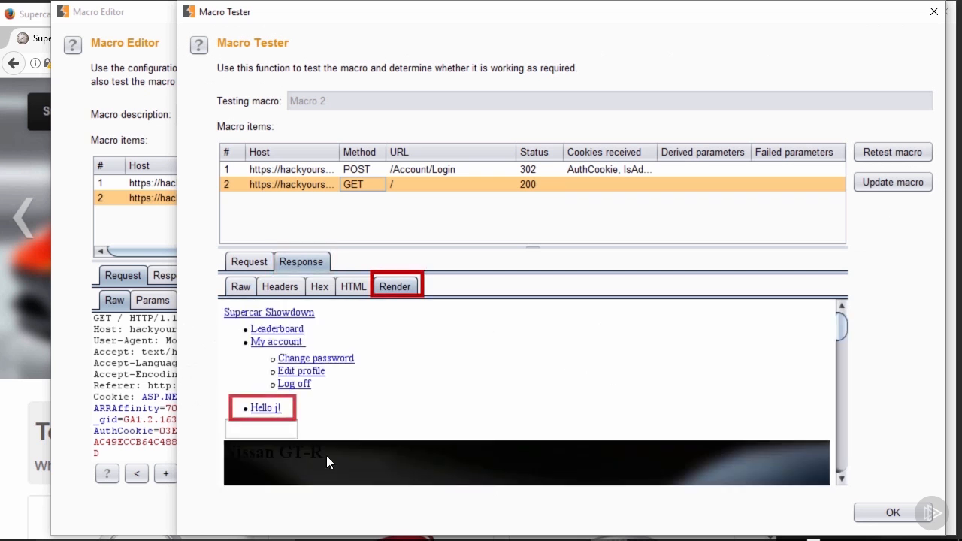
pyautogui.click(883, 513)
# Step: Rename Macro 2 to LoginProcessMacro and save it
pyautogui.moveTo(209, 114); pyautogui.dragTo(154, 112)
pyautogui.write('LoginProcessMacro')
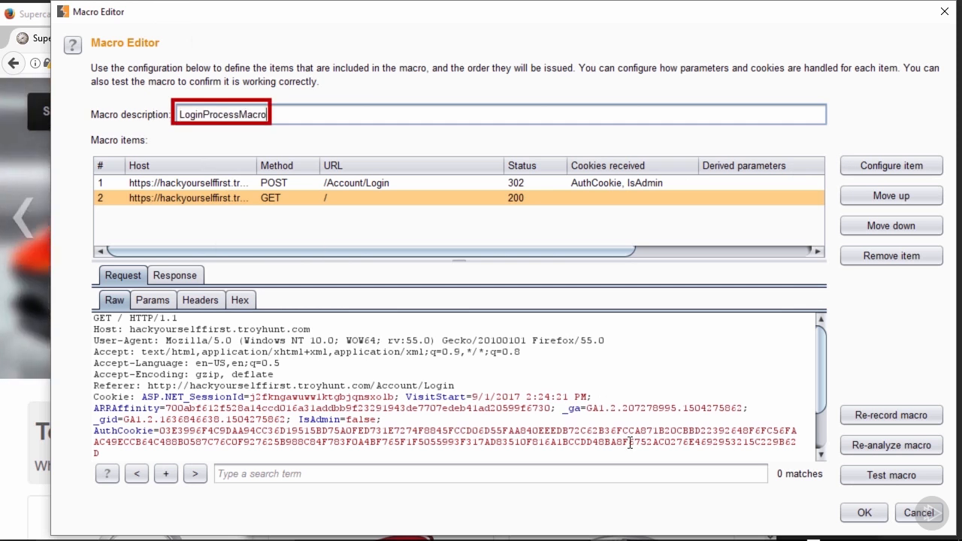
pyautogui.click(864, 513)
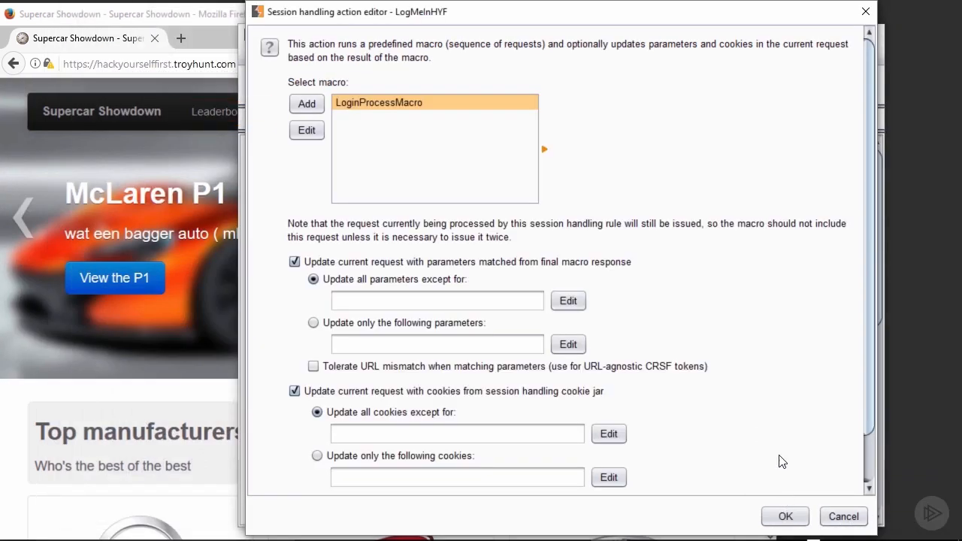
# Step: Add the LoginProcessMacro run-macro action to the LogMeInHYF rule
pyautogui.scroll(-3, 779, 453)
pyautogui.scroll(2, 781, 452)
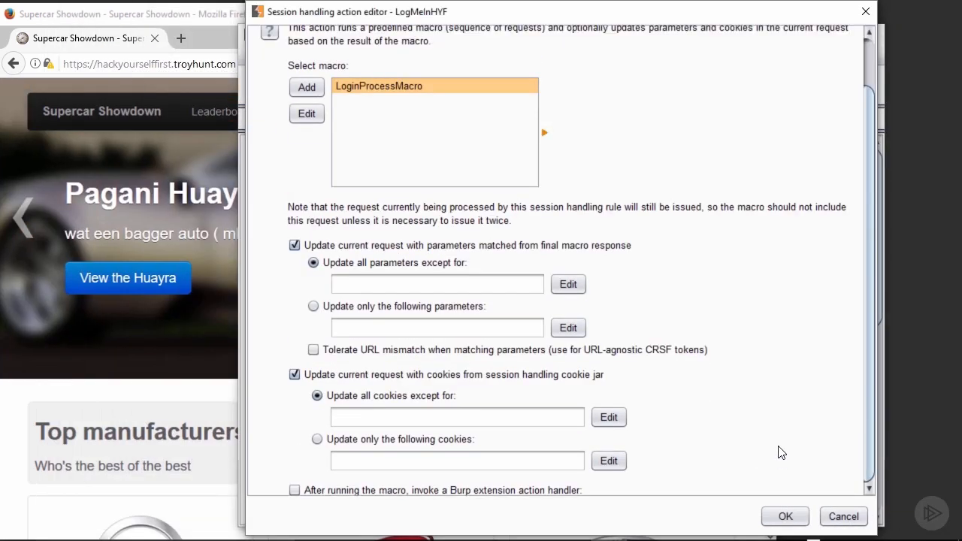
pyautogui.scroll(1, 780, 450)
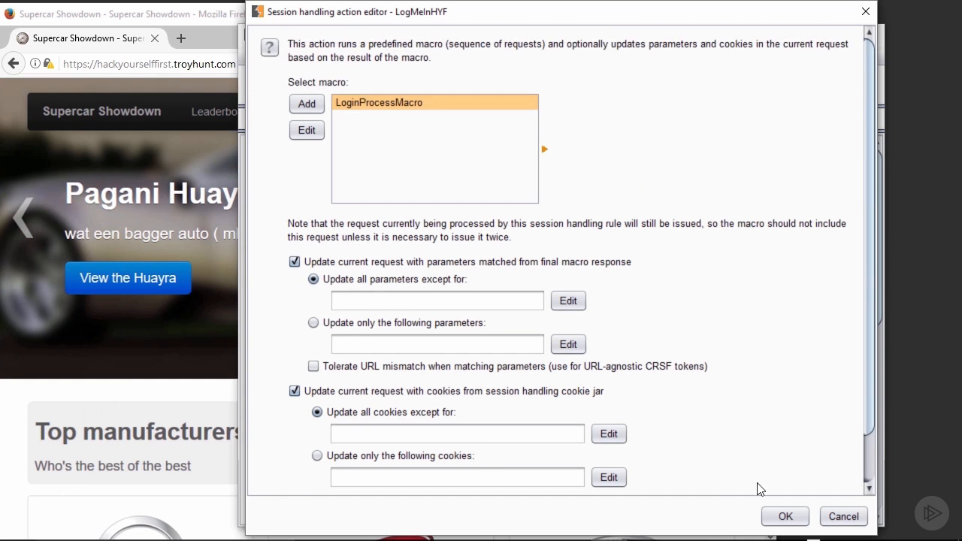
pyautogui.click(785, 517)
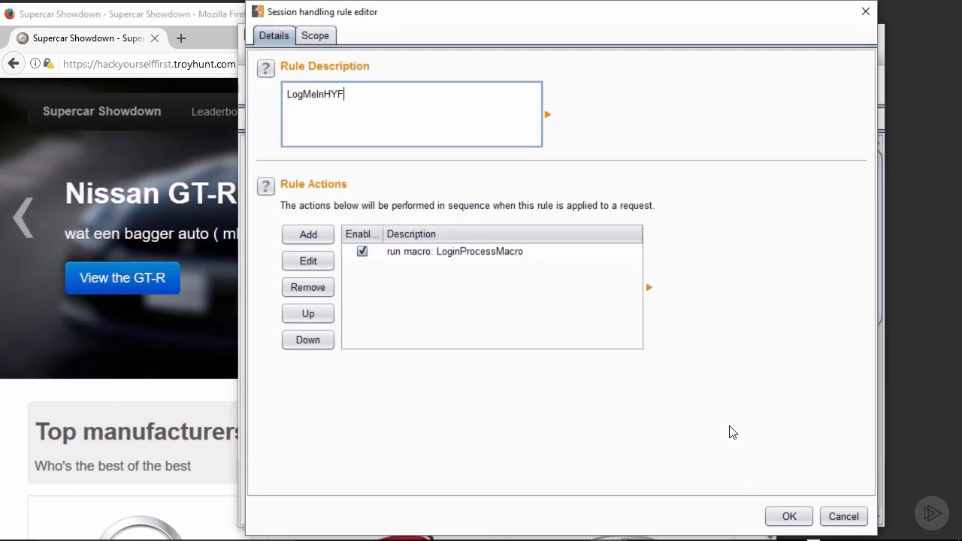
# Step: Restrict the rule's scope to Repeater only, including all URLs, and save the rule
pyautogui.click(315, 35)
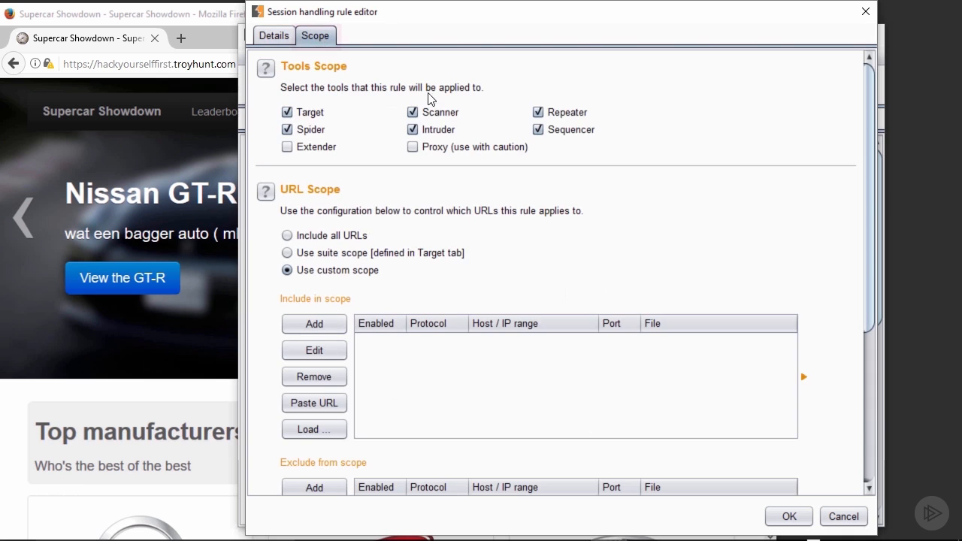
pyautogui.click(288, 113)
pyautogui.click(287, 129)
pyautogui.click(413, 112)
pyautogui.click(412, 130)
pyautogui.click(539, 129)
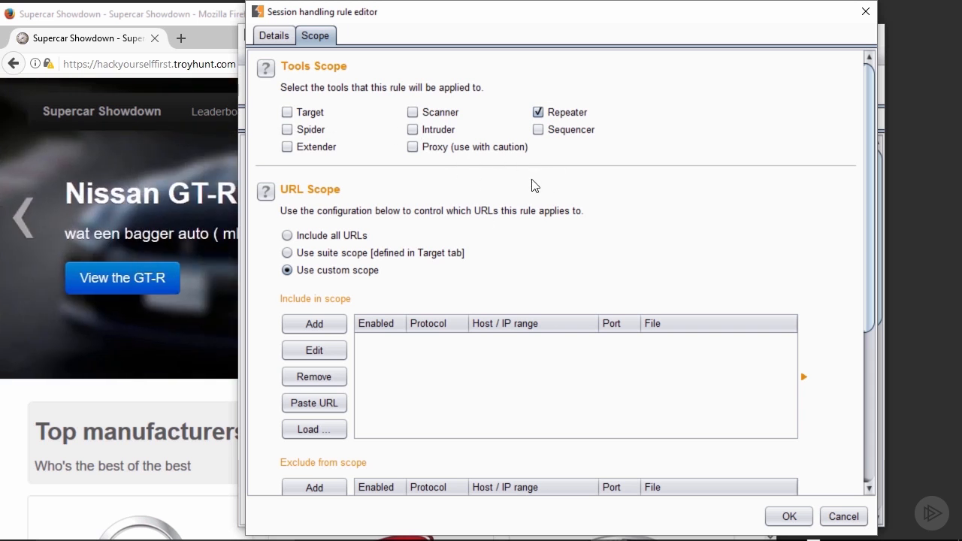
pyautogui.click(288, 236)
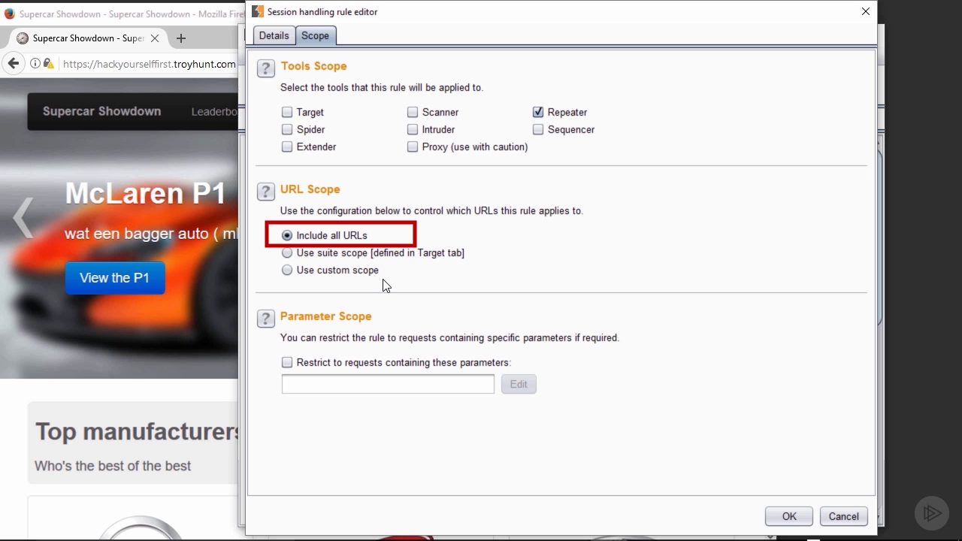
pyautogui.click(778, 516)
# Step: With the sessions tracer open, resend GET / from Repeater to get a logged-in page
pyautogui.click(325, 454)
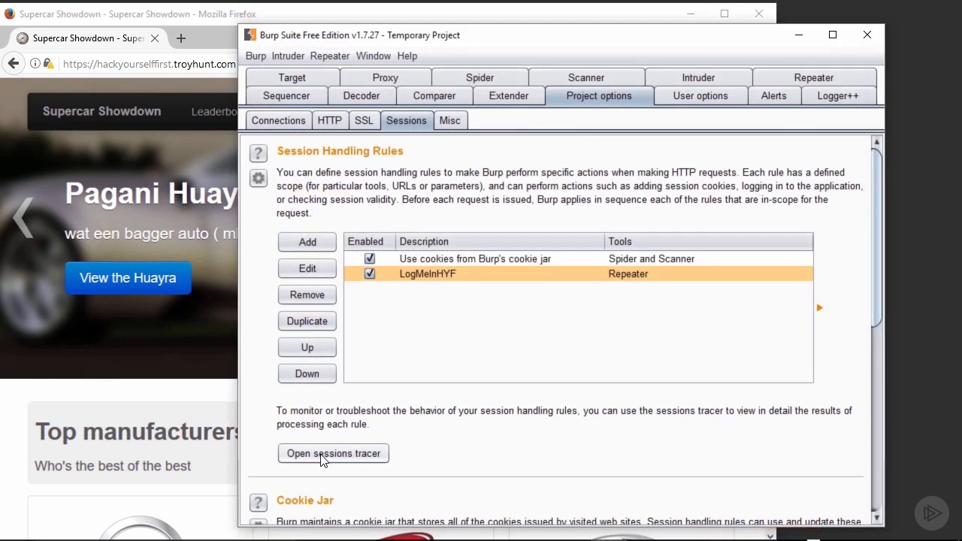
pyautogui.moveTo(475, 19); pyautogui.dragTo(609, 175)
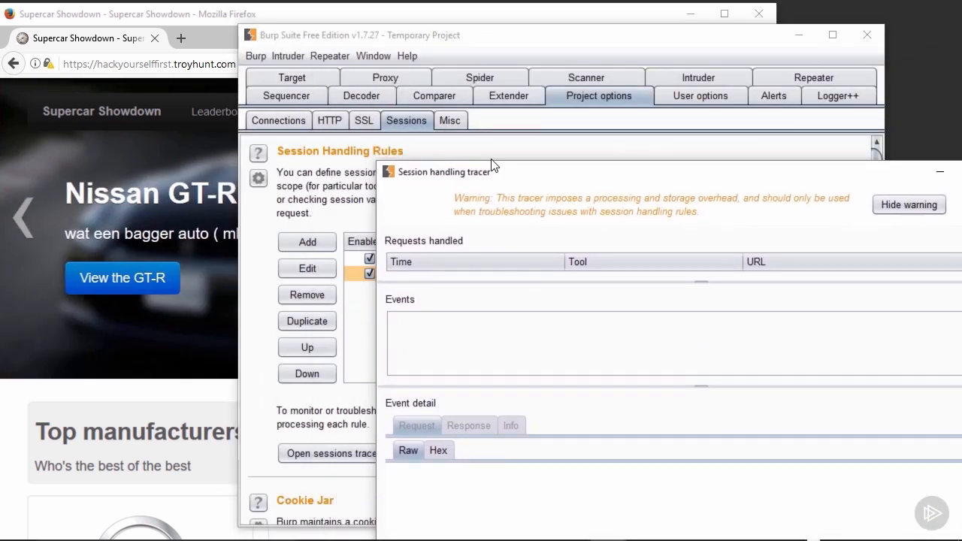
pyautogui.click(814, 78)
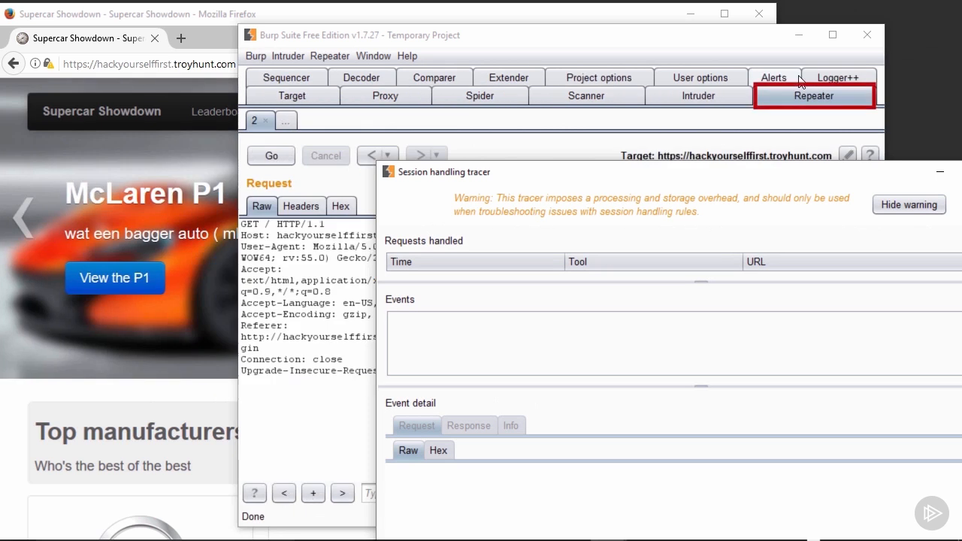
pyautogui.moveTo(548, 45); pyautogui.dragTo(451, 37)
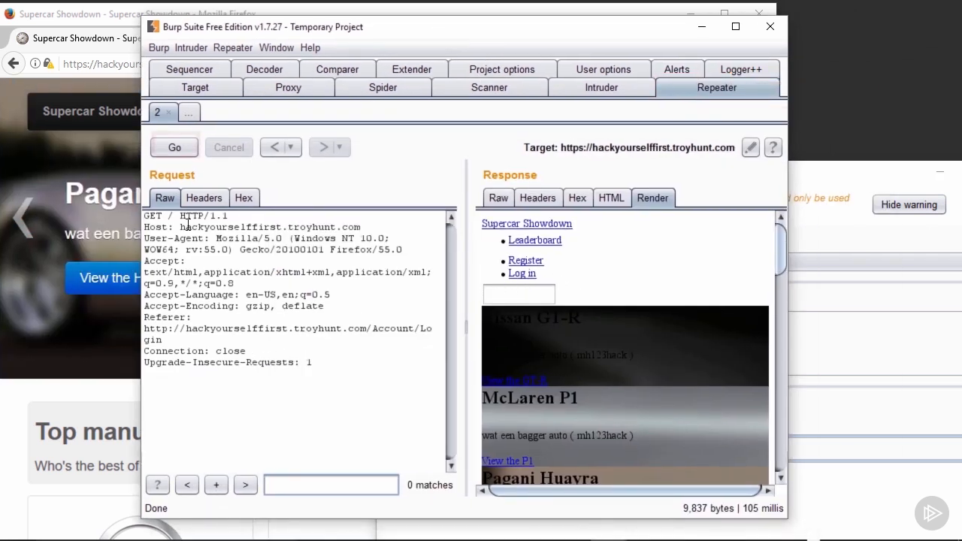
pyautogui.click(166, 146)
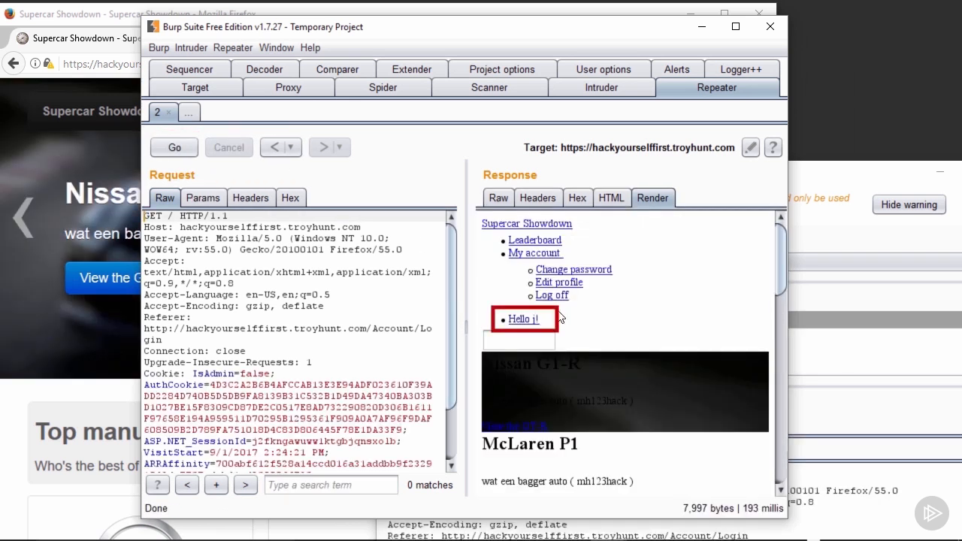
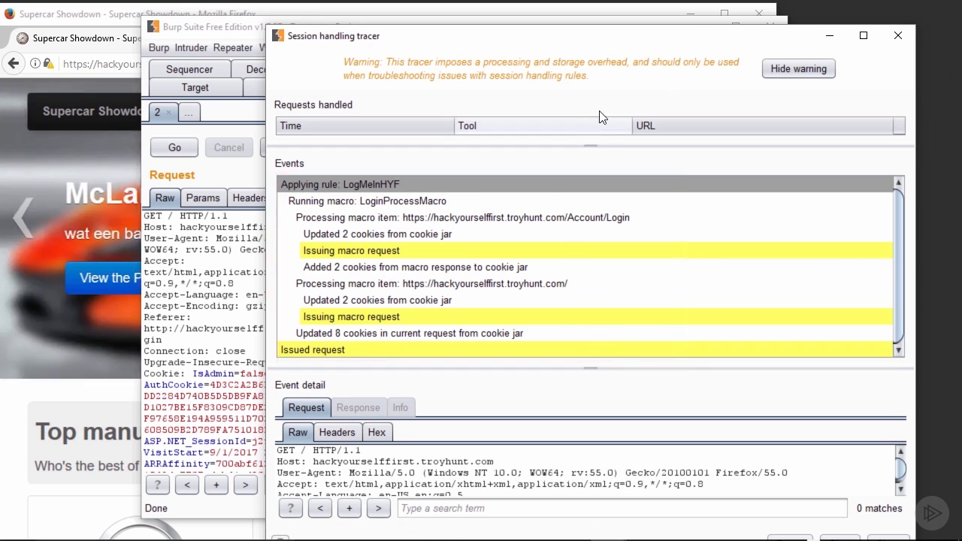
# Step: Close the Session handling tracer, confirming with Yes, to return to Repeater's logged-in response
pyautogui.click(897, 35)
pyautogui.click(649, 327)
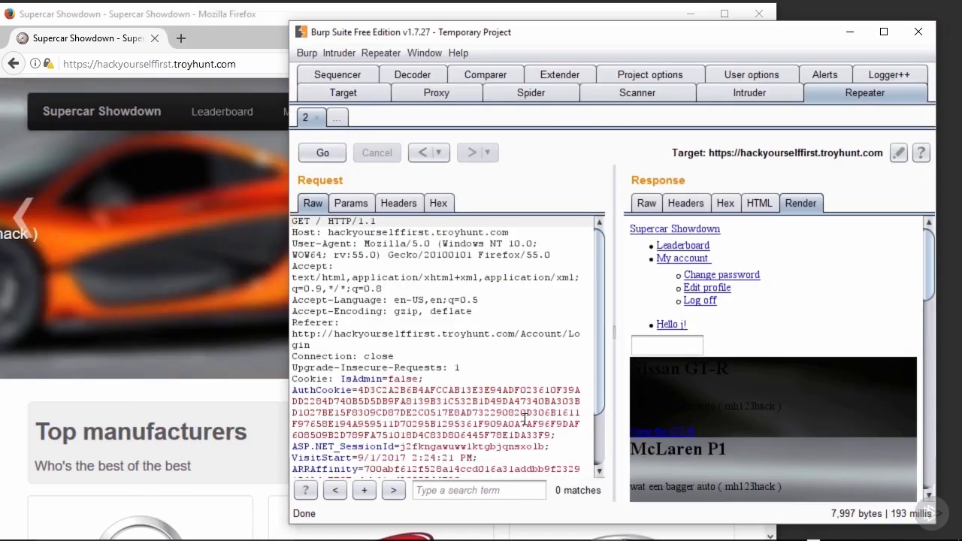